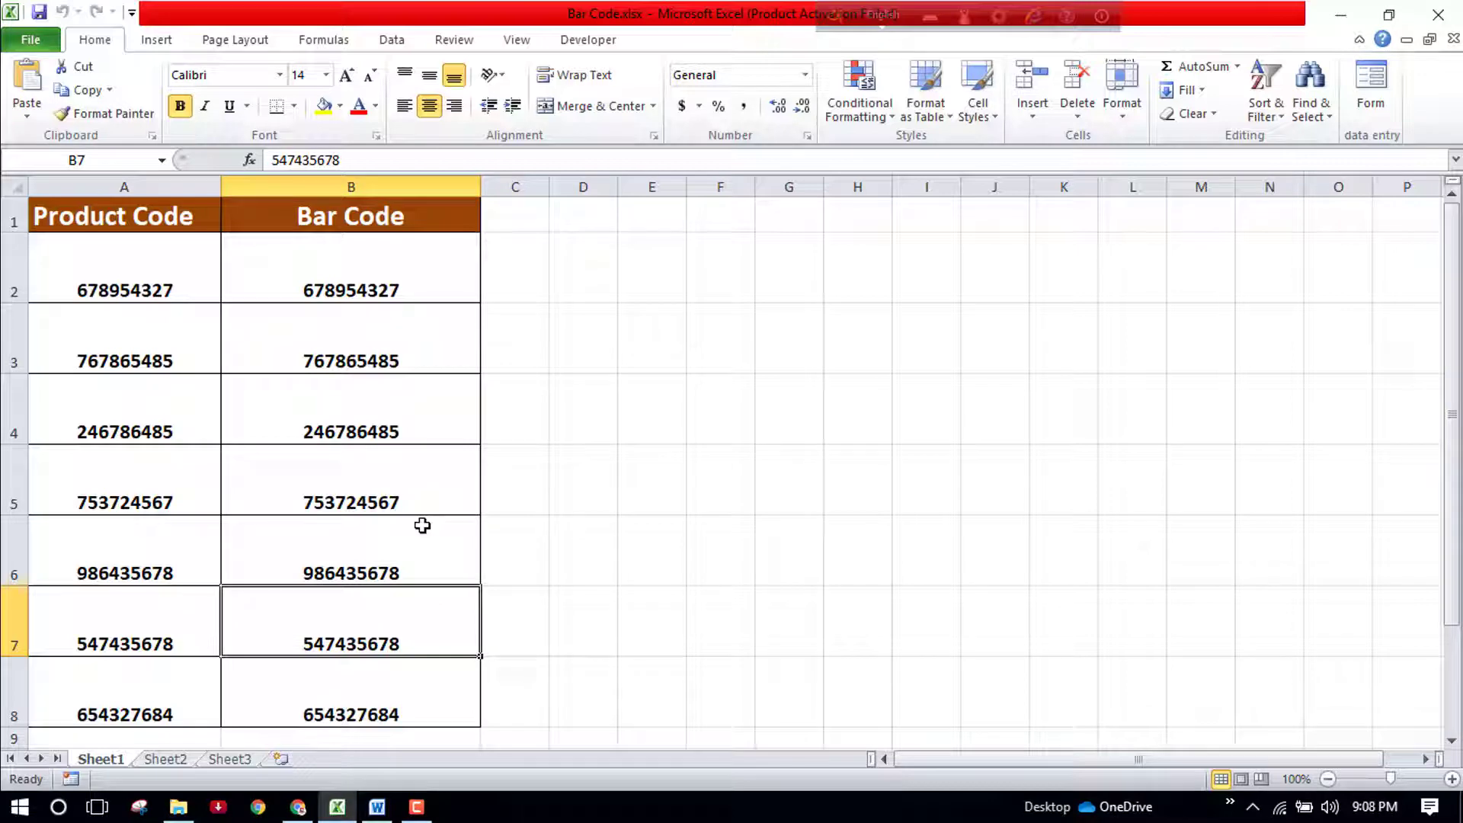
Copy the dafont.com code 39 search link from the Bar CODE Word document into a new Chrome tab.
{"action": "left_click", "coordinate": [381, 812]}
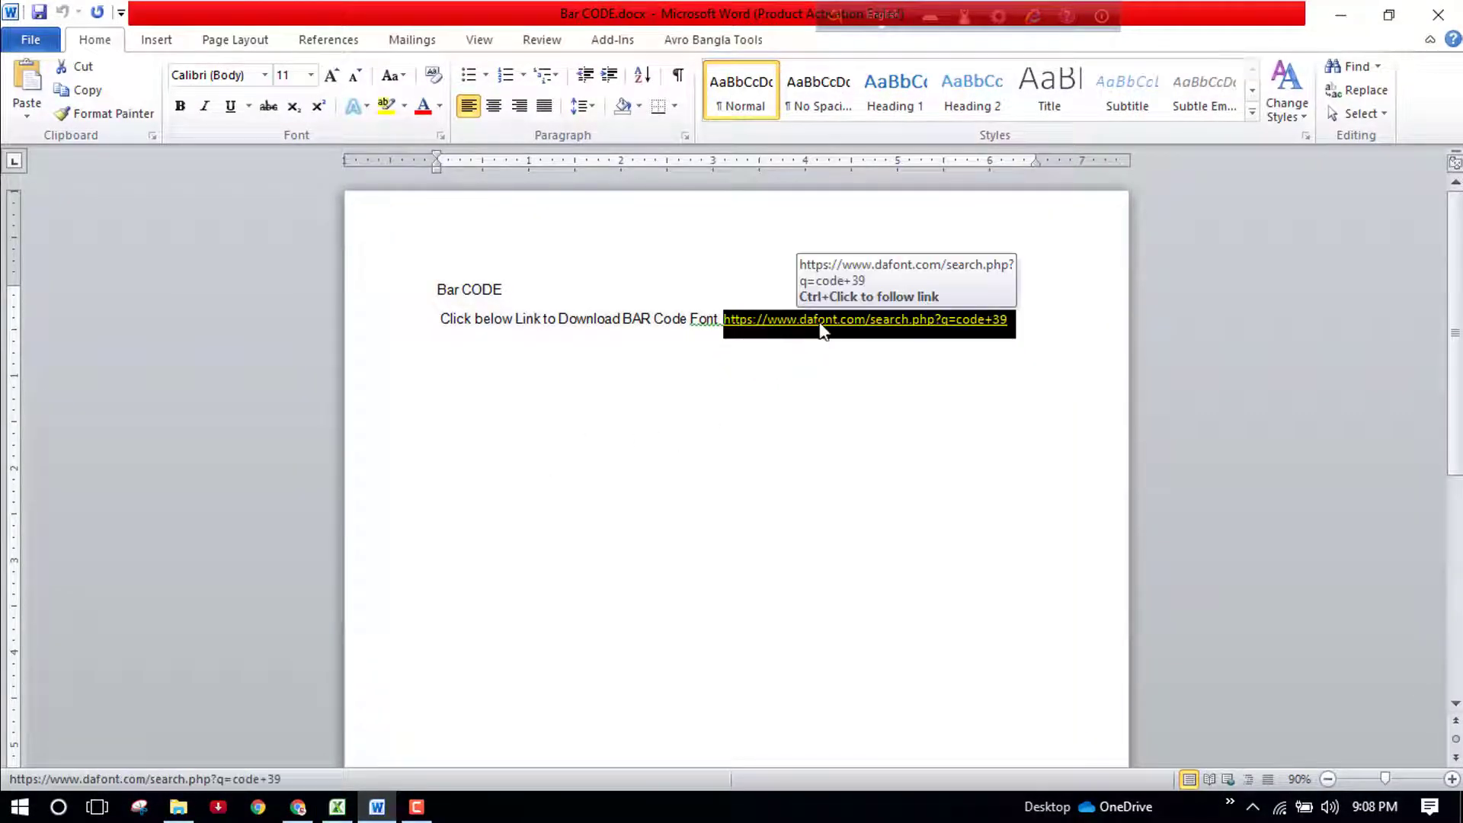
{"action": "right_click", "coordinate": [826, 321]}
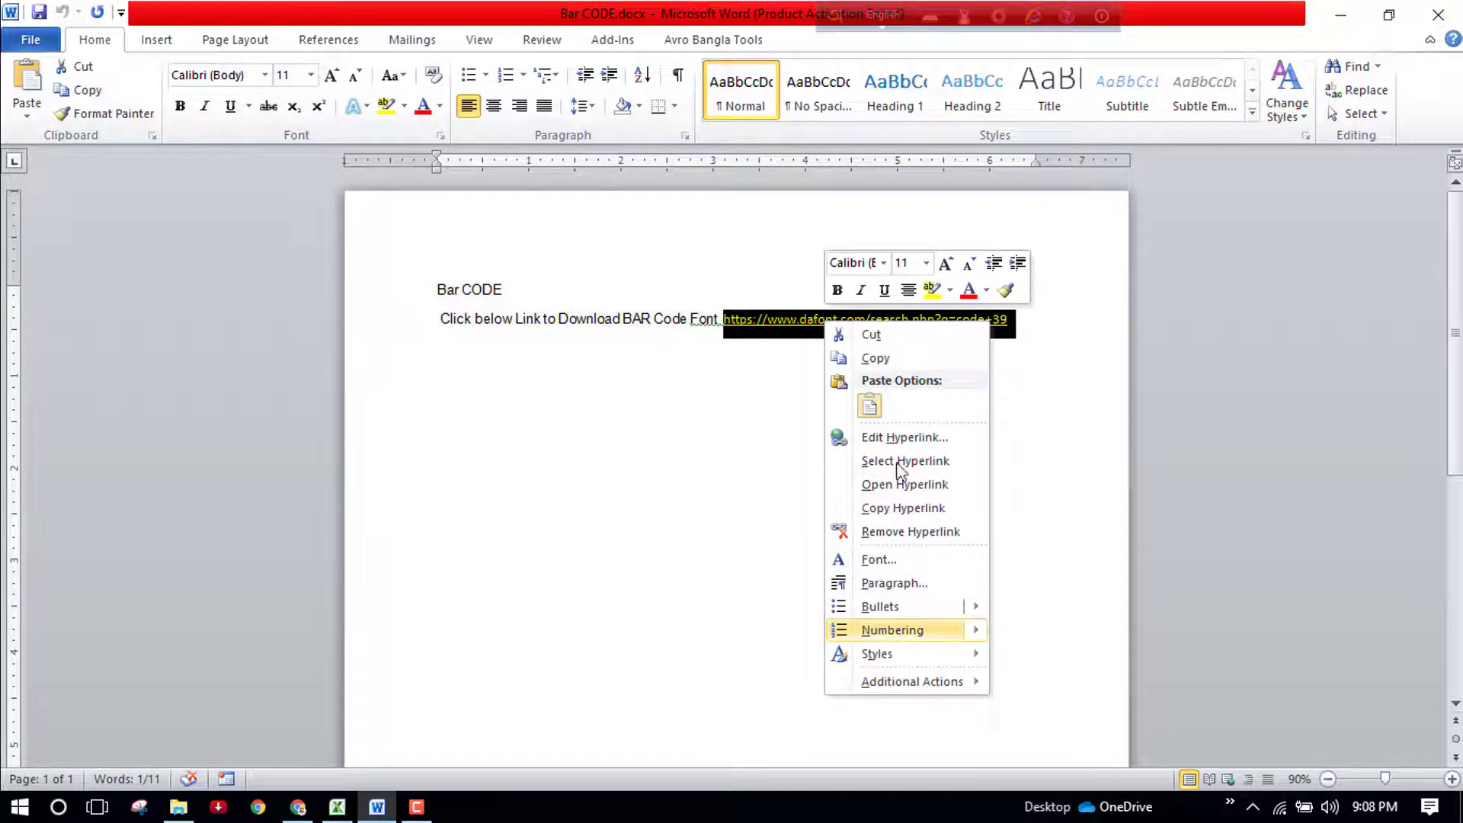
{"action": "left_click", "coordinate": [873, 358]}
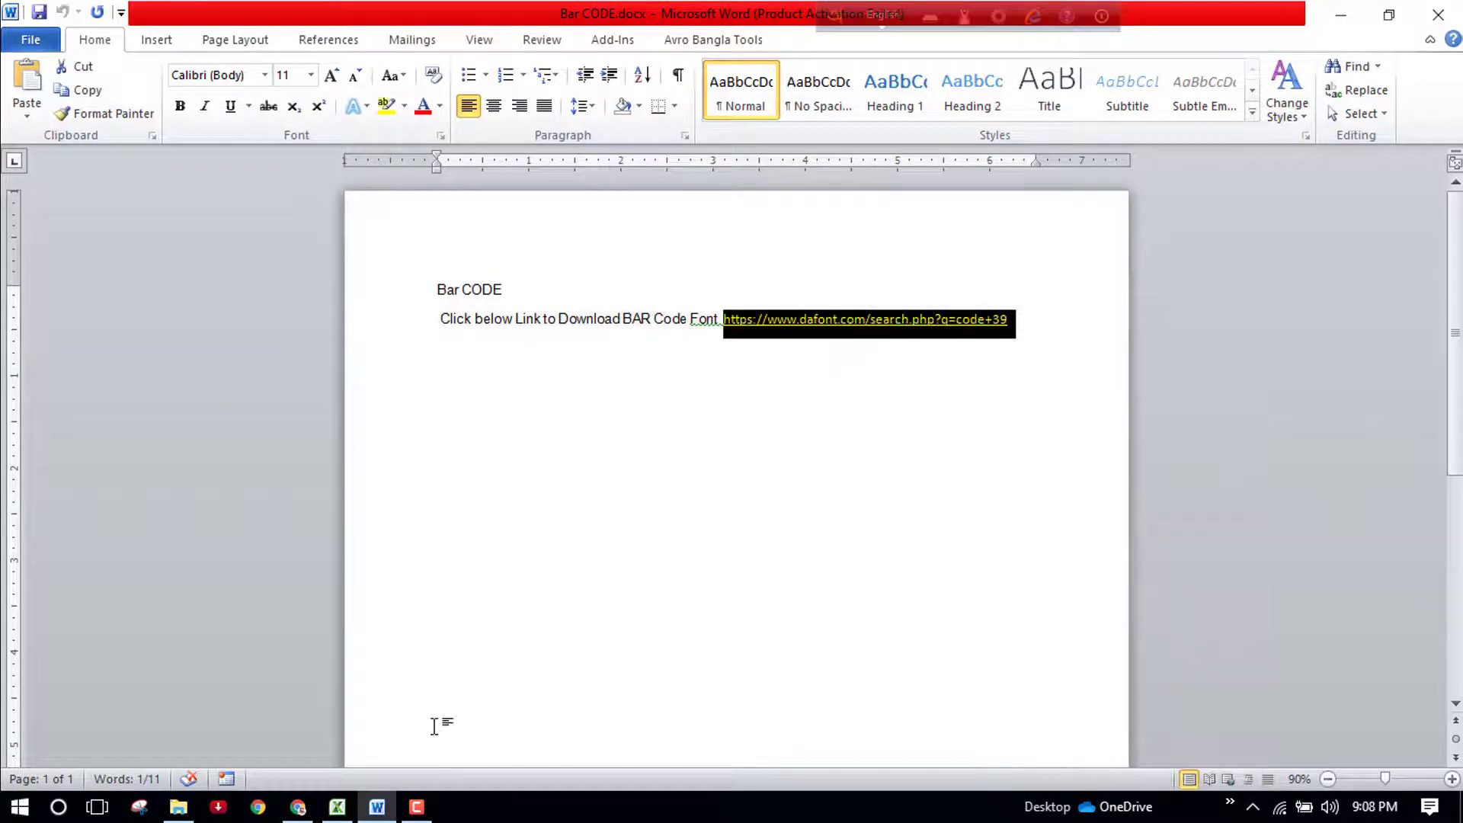
{"action": "left_click", "coordinate": [305, 814]}
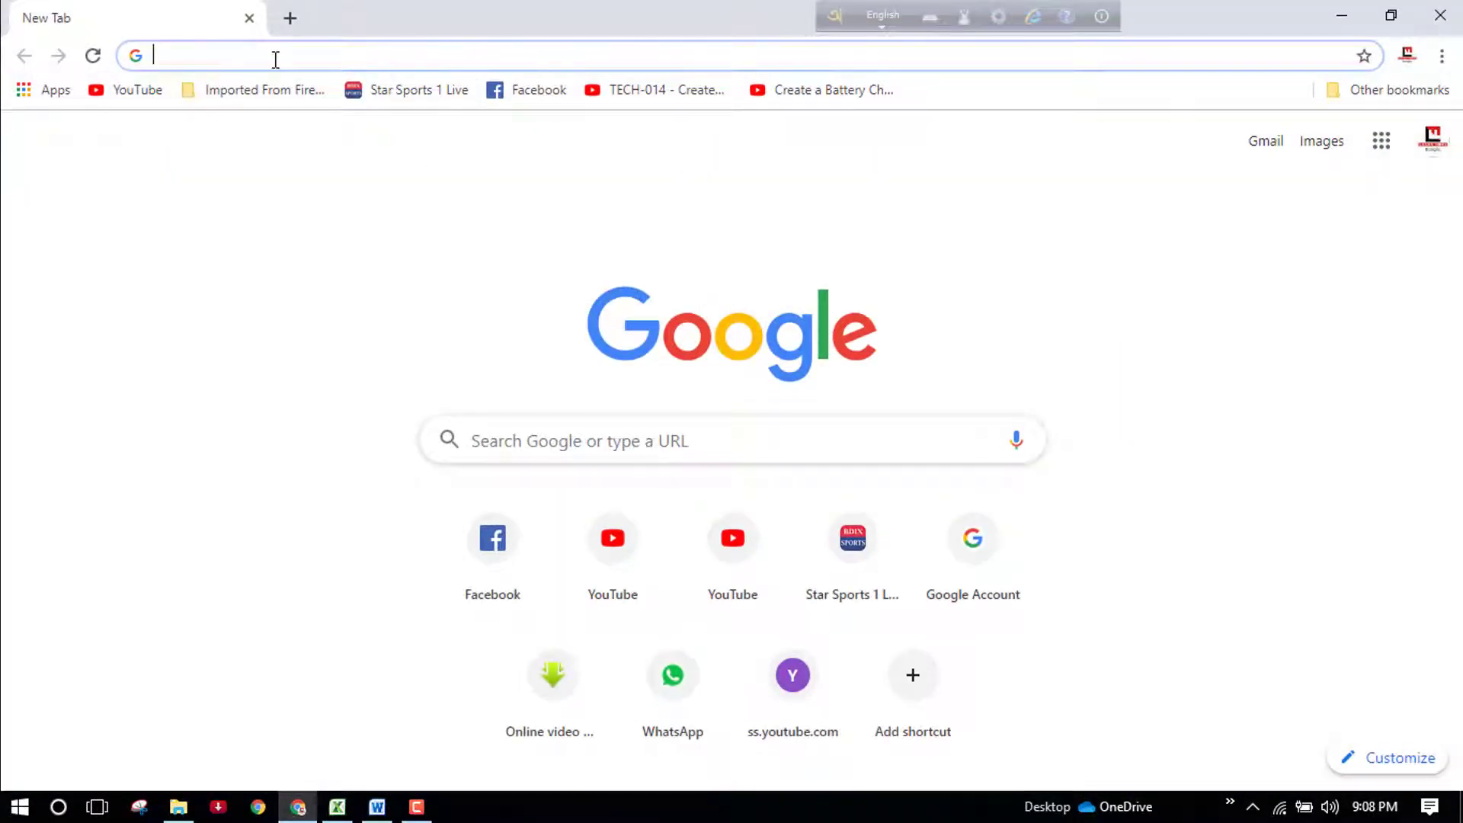
Load dafont's code 39 search results and download CIA Code 39 as cia_code39 (1).zip.
{"action": "key", "text": "ctrl+v"}
{"action": "key", "text": "Return"}
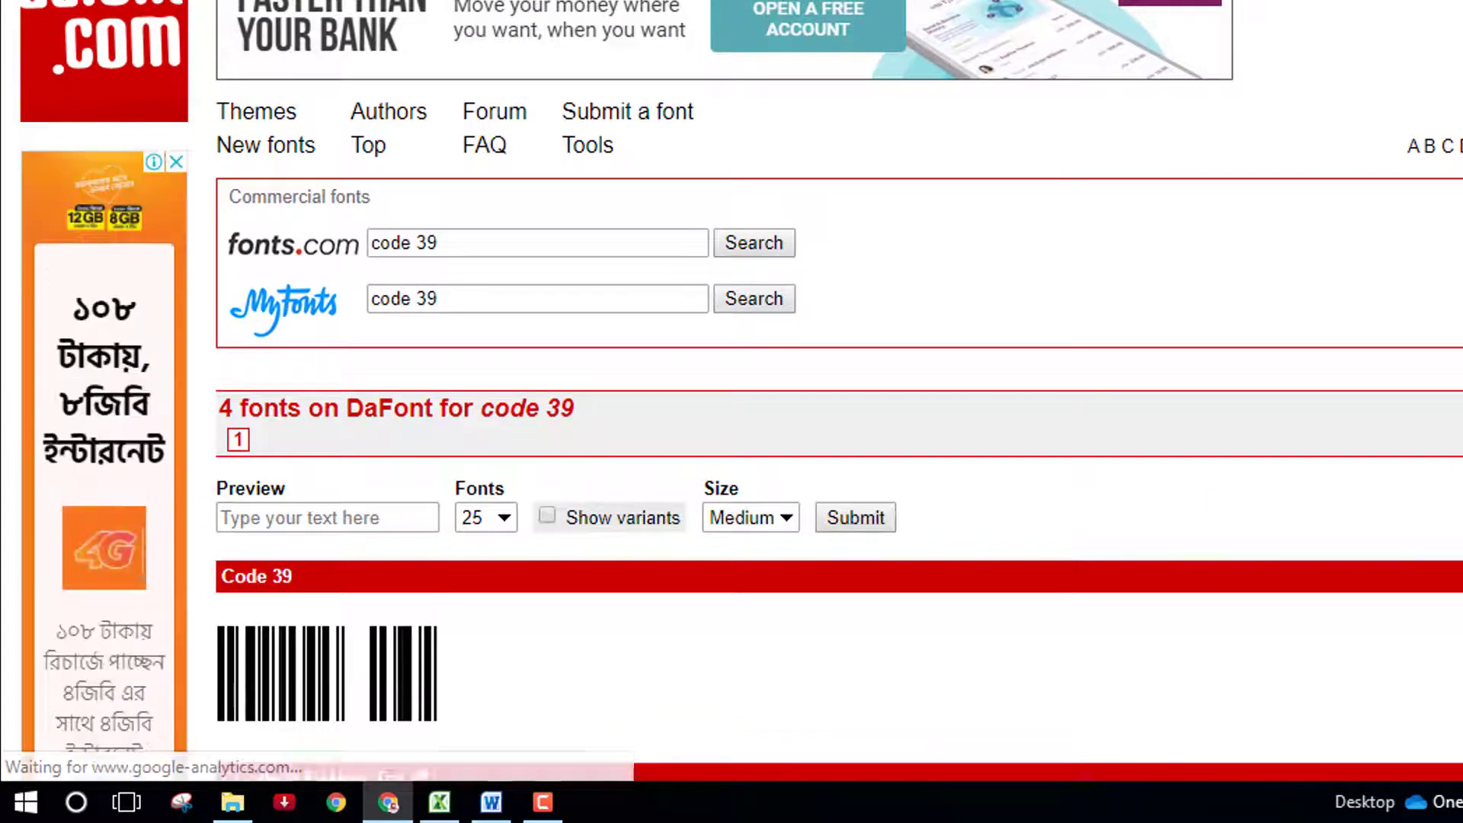
{"action": "scroll", "coordinate": [732, 381], "scroll_direction": "down", "scroll_amount": 5}
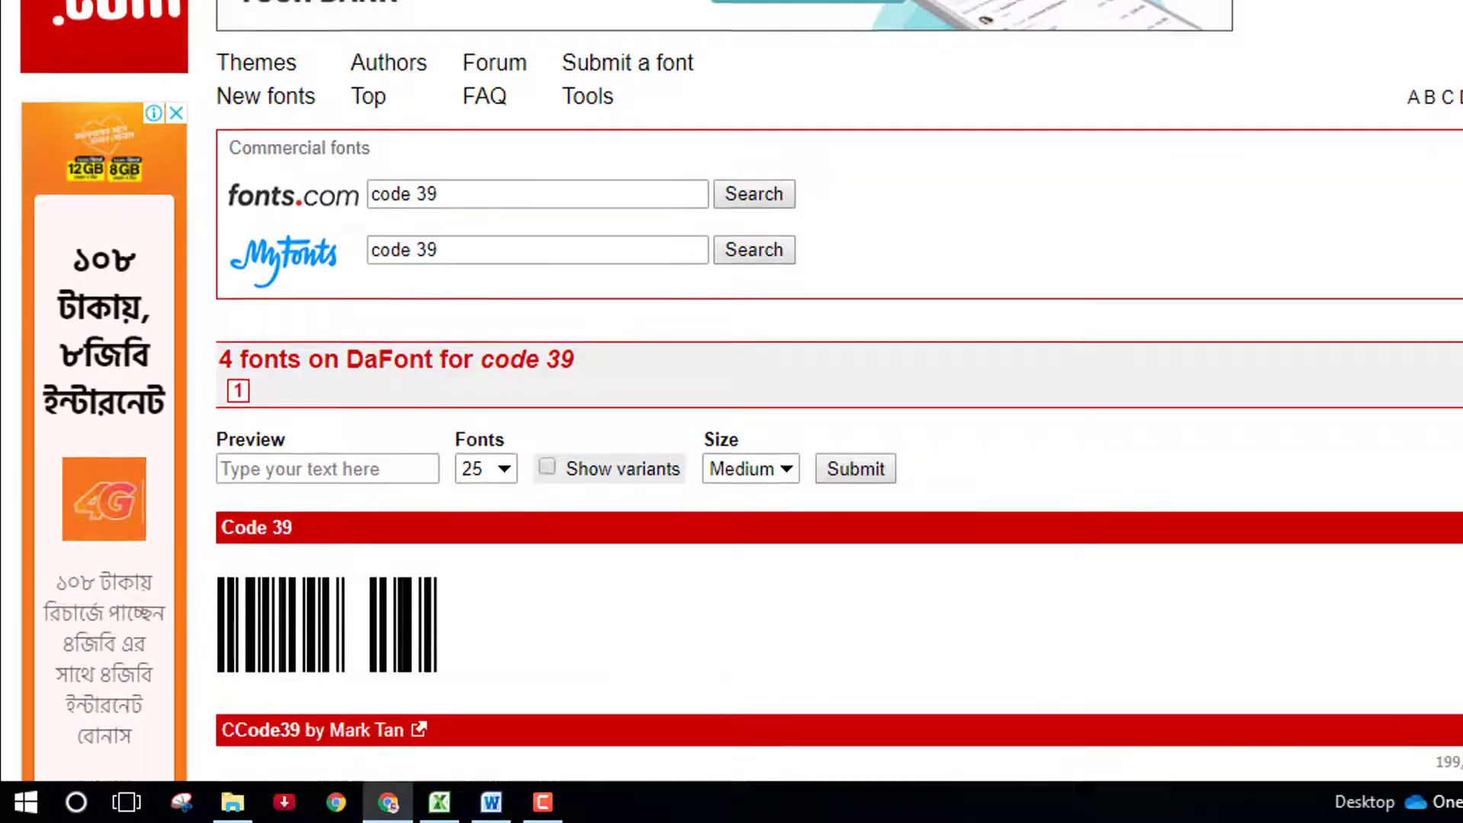
{"action": "scroll", "coordinate": [838, 381], "scroll_direction": "down", "scroll_amount": 1}
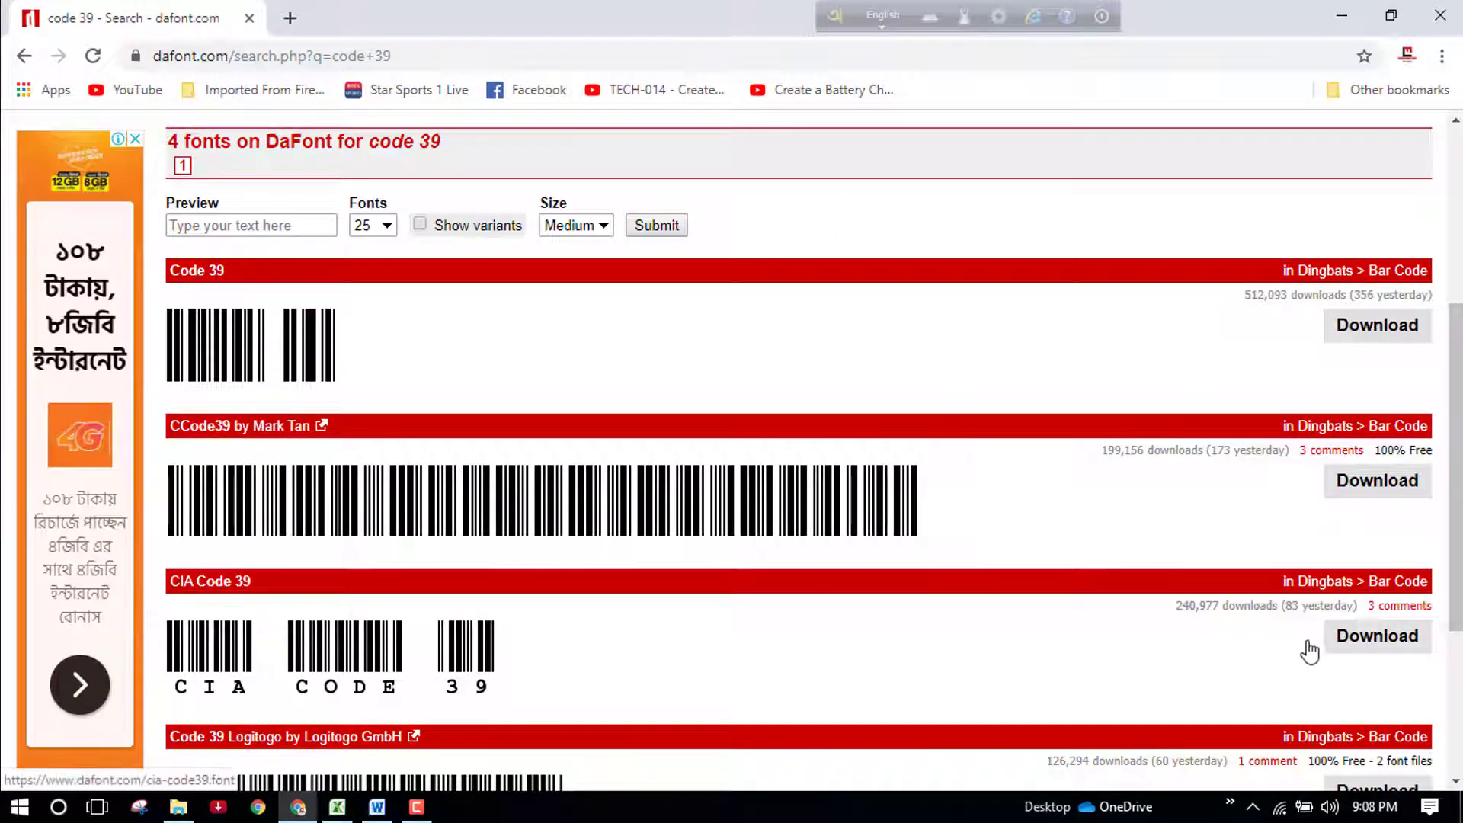
{"action": "left_click", "coordinate": [1362, 651]}
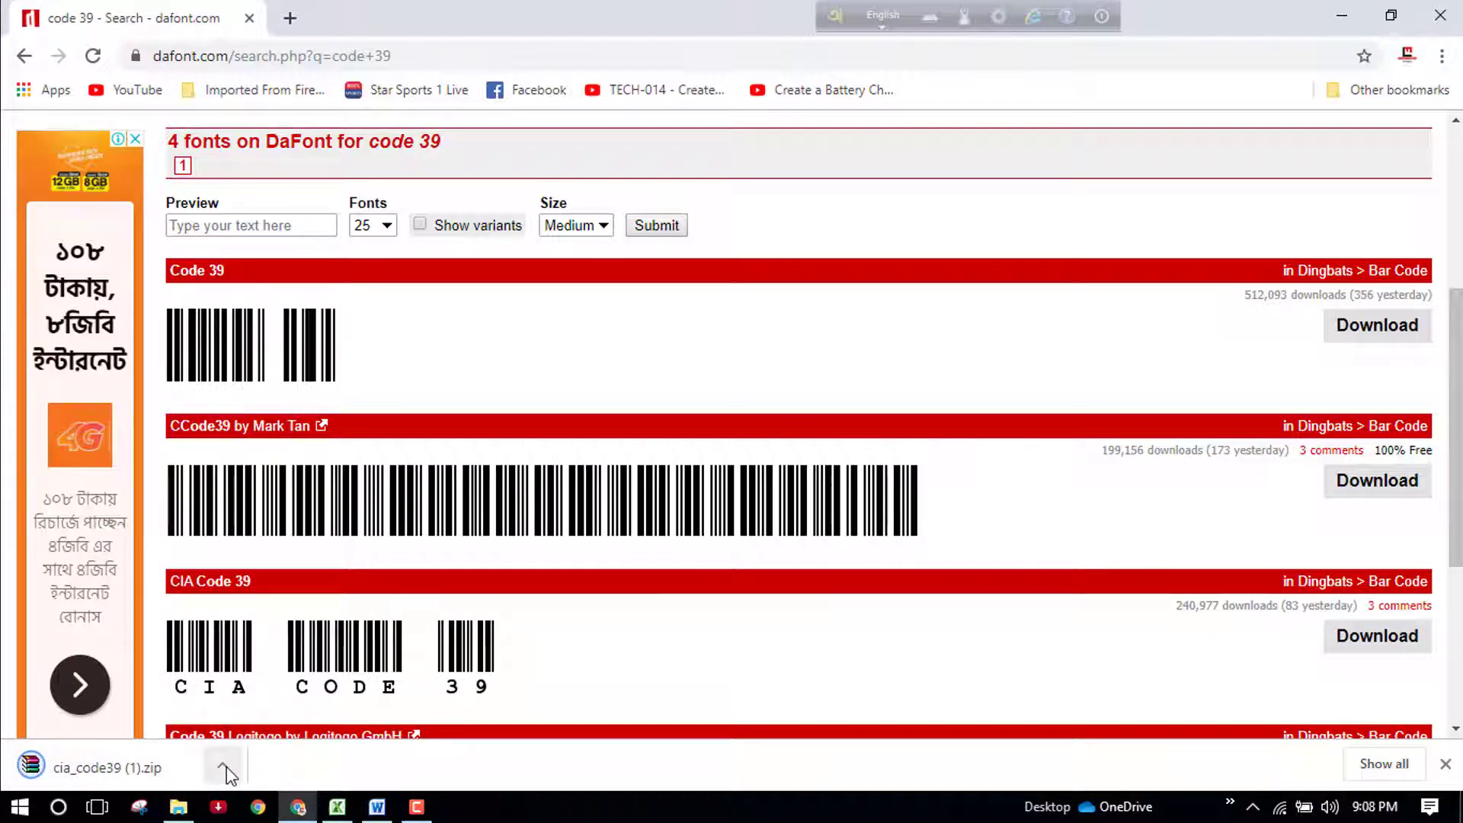
Show the downloaded cia_code39 (1).zip in a maximized Downloads folder window.
{"action": "left_click", "coordinate": [224, 765]}
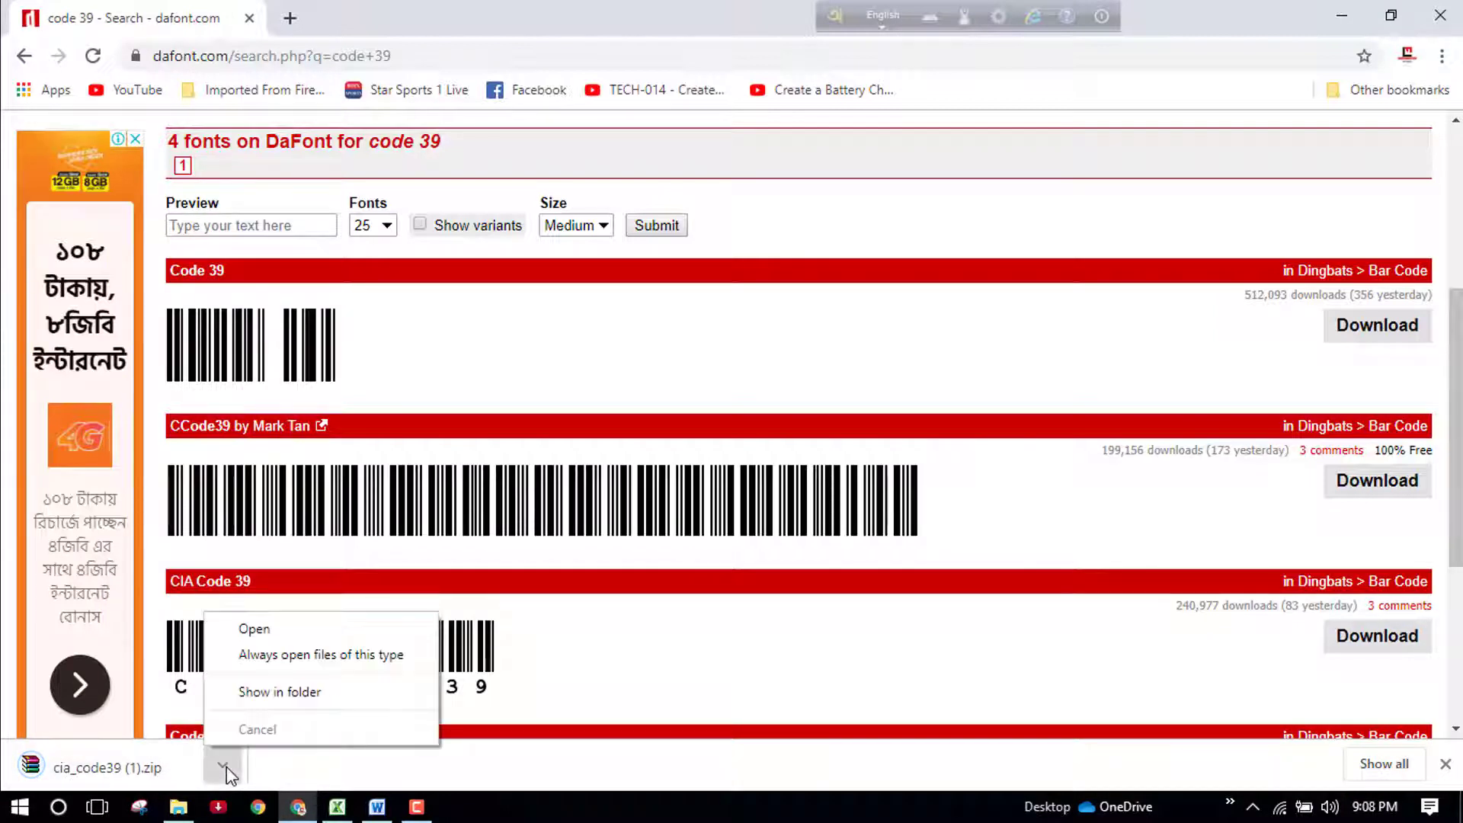
{"action": "left_click", "coordinate": [298, 692]}
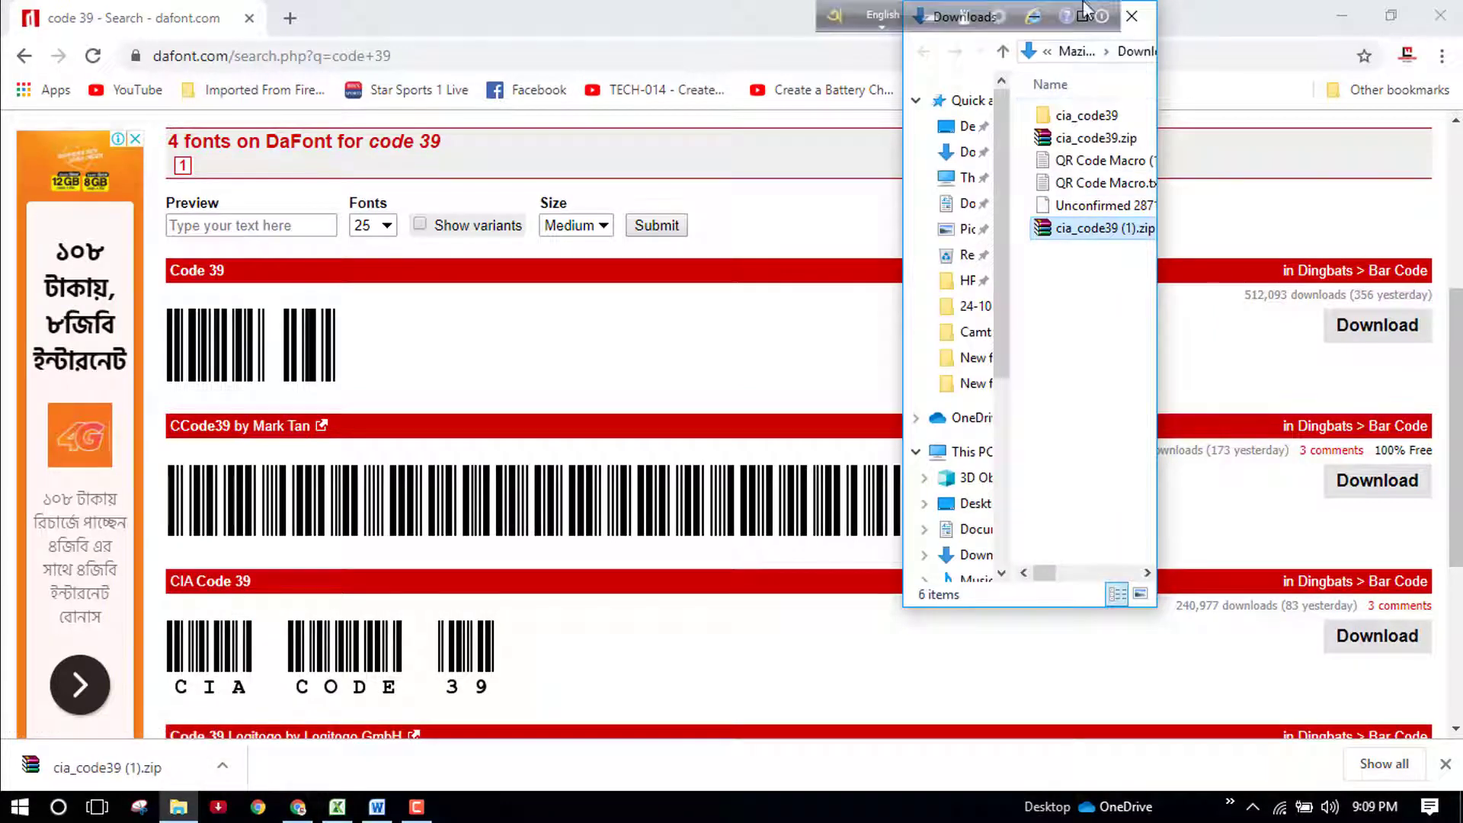
{"action": "left_click_drag", "start_coordinate": [844, 15], "coordinate": [624, 15]}
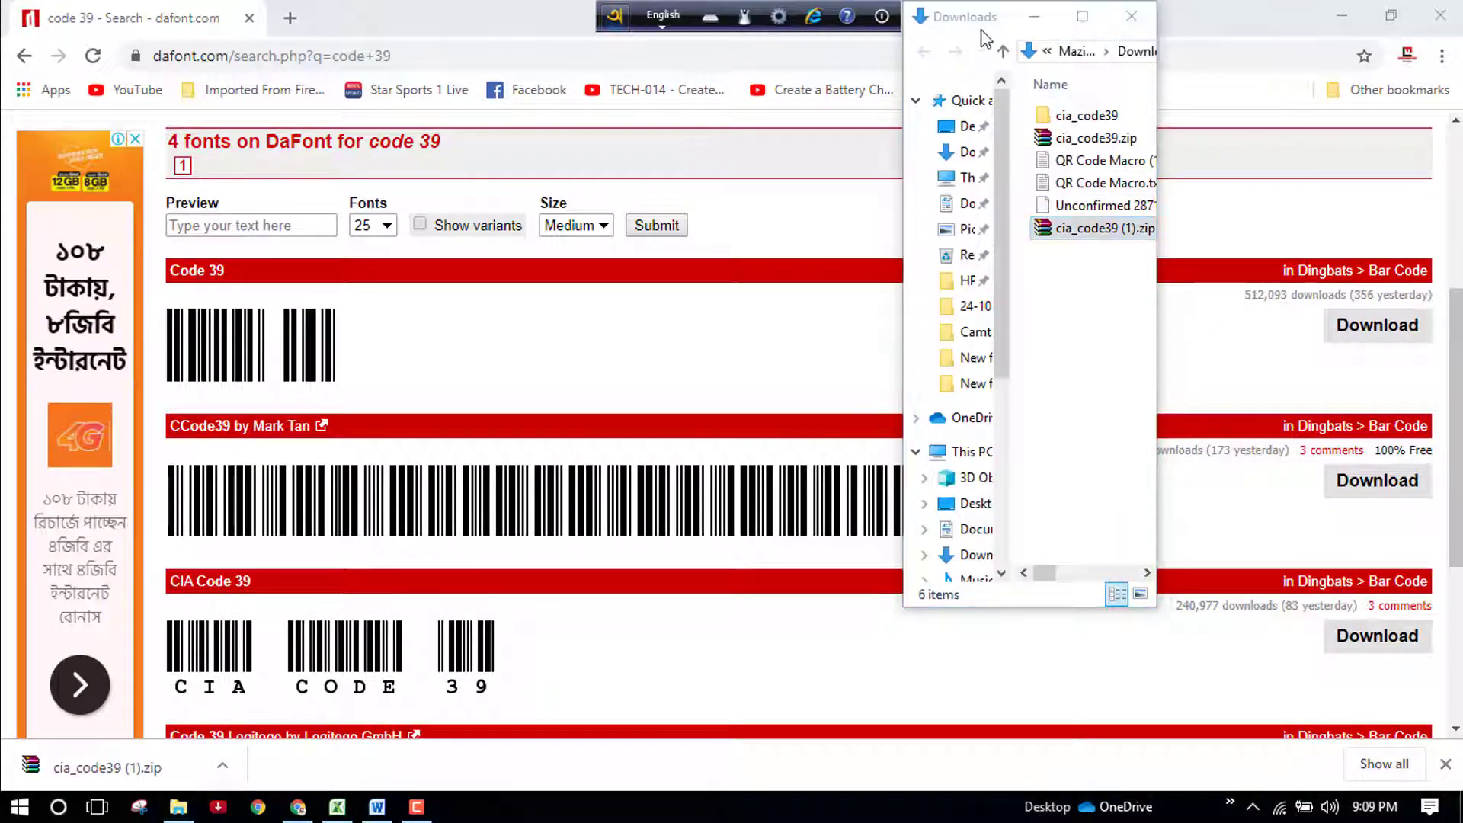
{"action": "left_click", "coordinate": [1082, 16]}
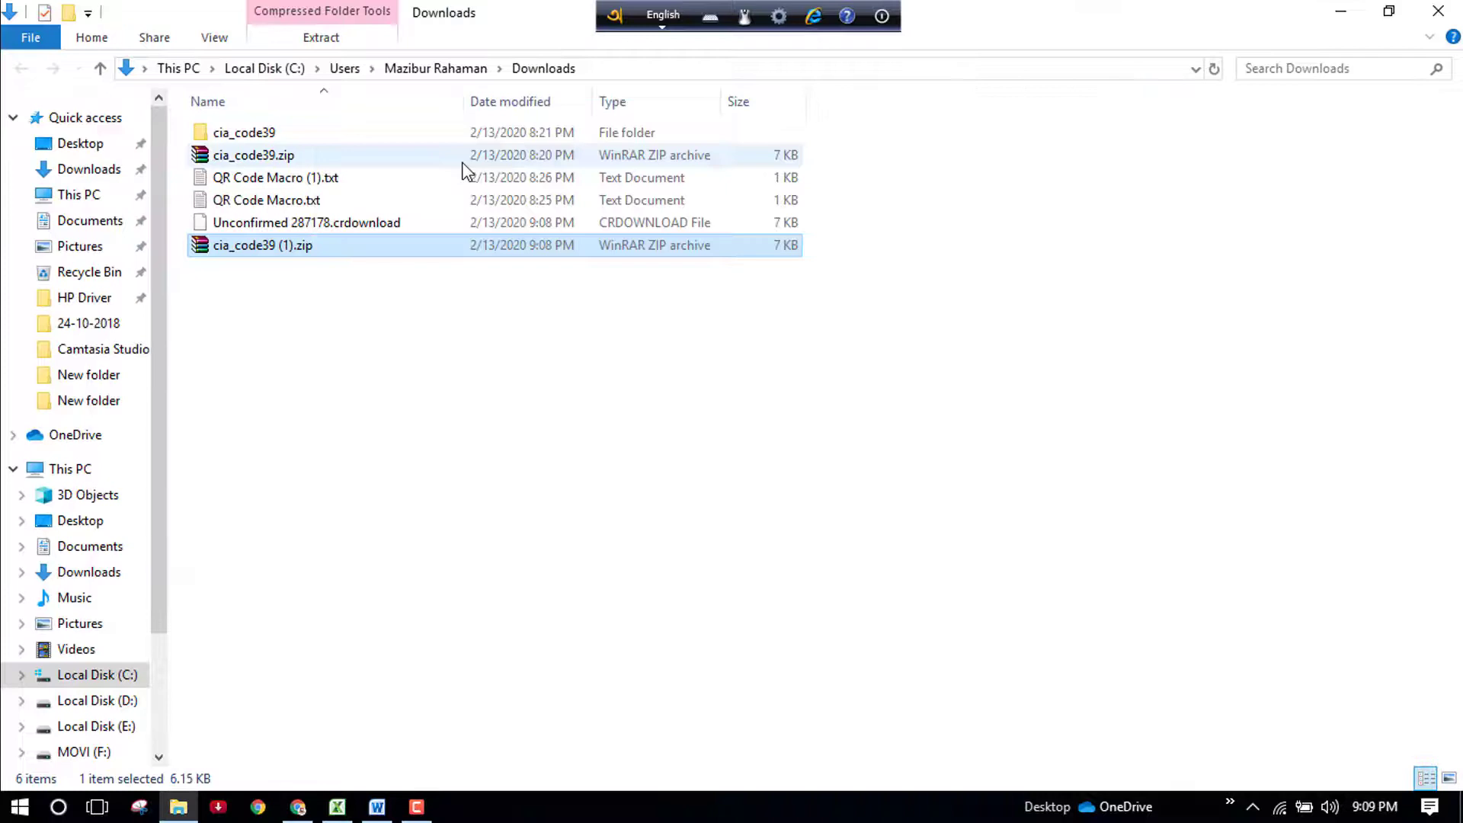
Try extracting the font zip, then dismiss the WinRAR extraction options.
{"action": "right_click", "coordinate": [252, 246]}
{"action": "left_click", "coordinate": [364, 309]}
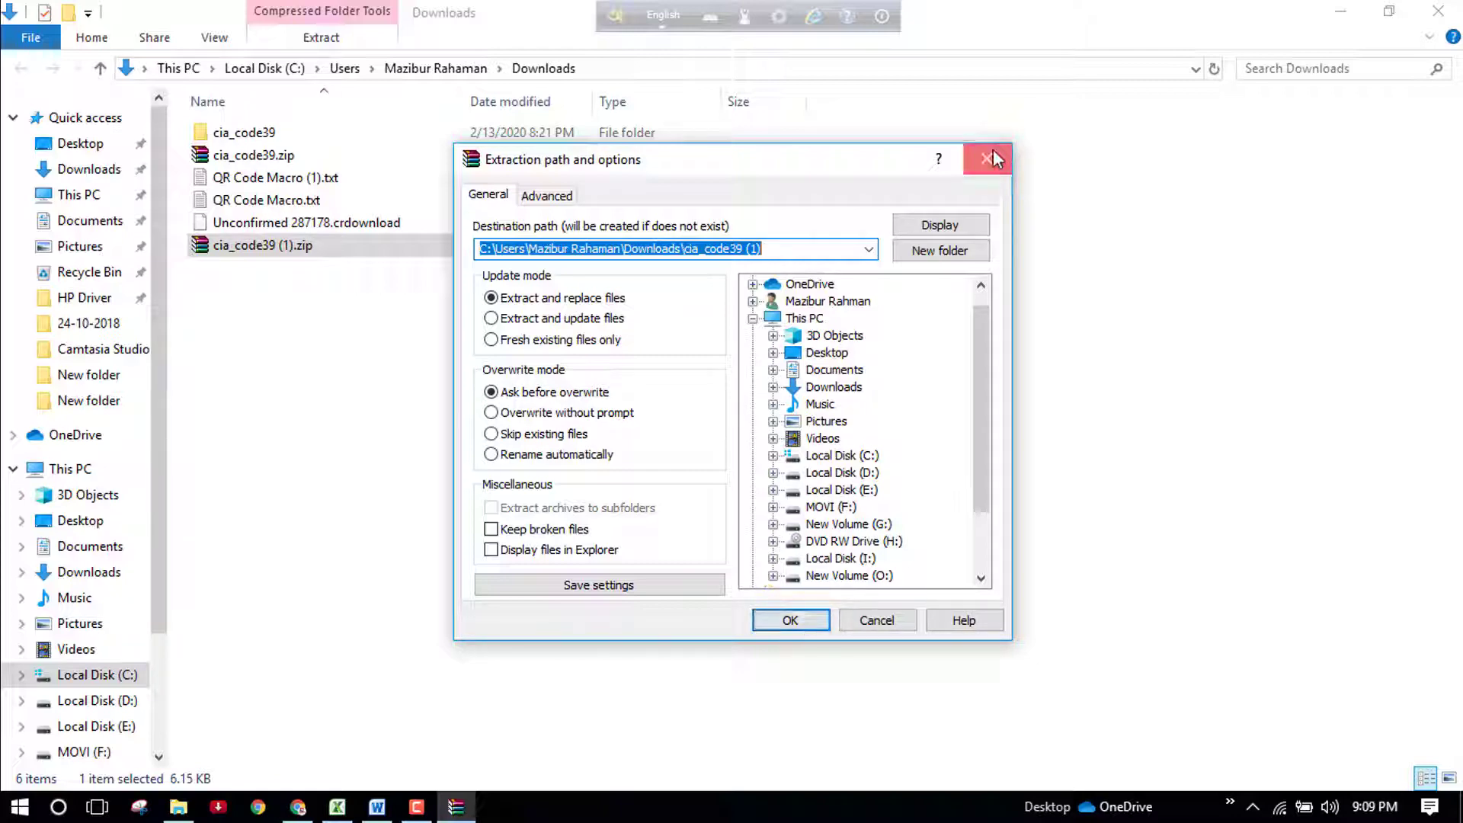
{"action": "left_click", "coordinate": [808, 621]}
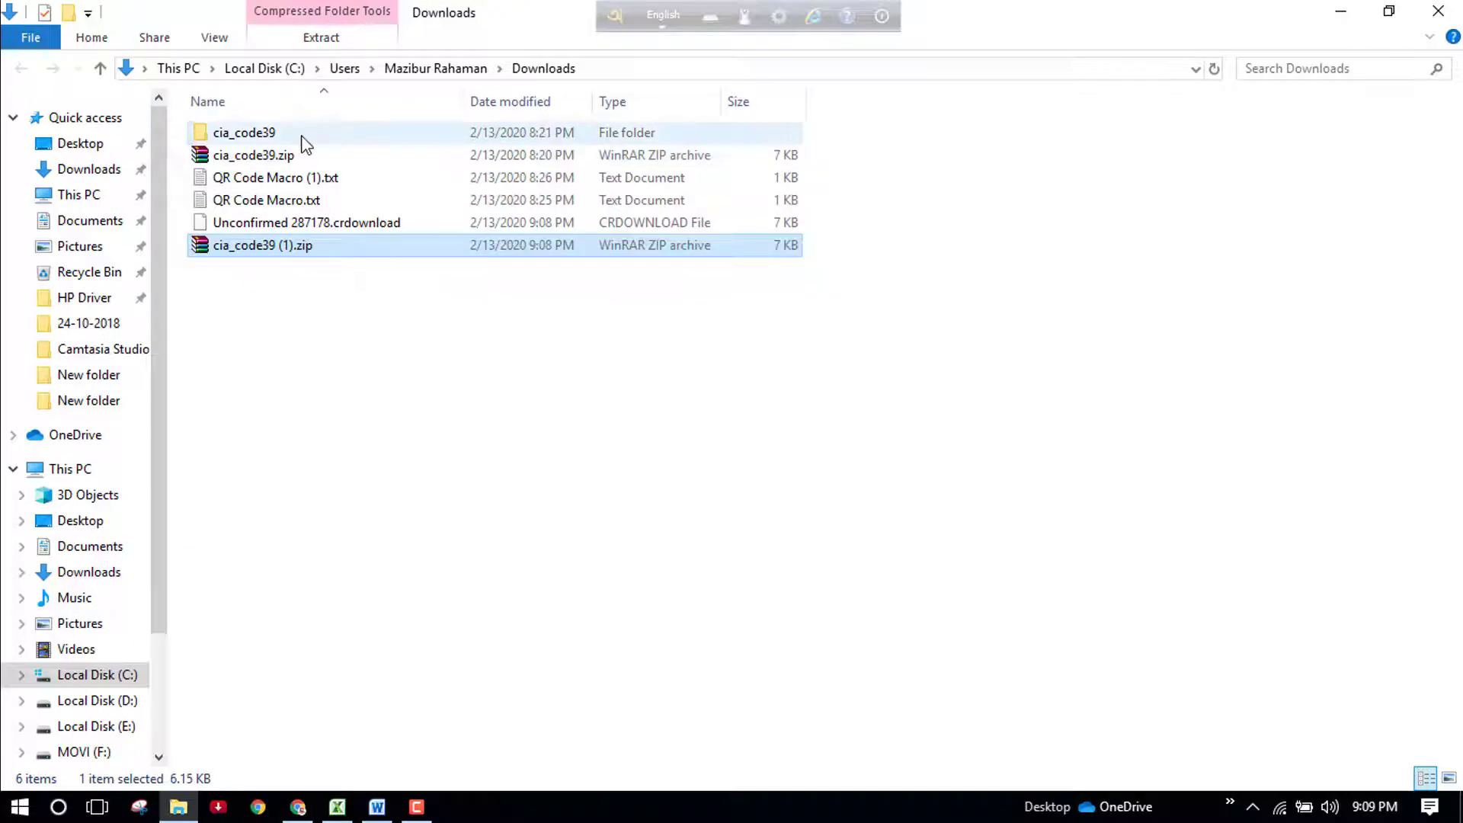
Install the CIA Code 39 Medium Text font from ciacode39_m.ttf in the cia_code39 folder.
{"action": "left_click", "coordinate": [303, 143]}
{"action": "left_click", "coordinate": [288, 137]}
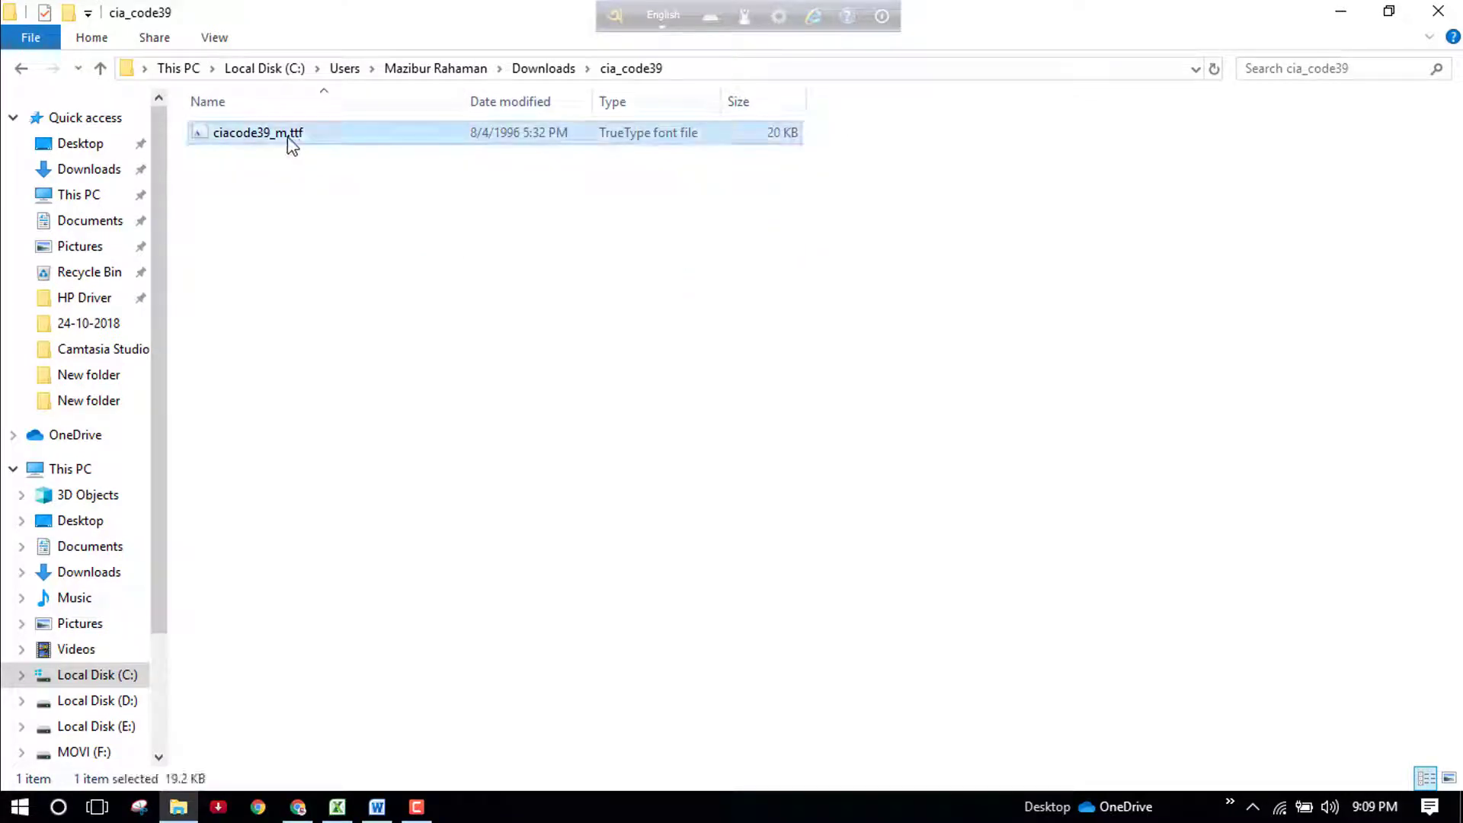
{"action": "double_click", "coordinate": [288, 137]}
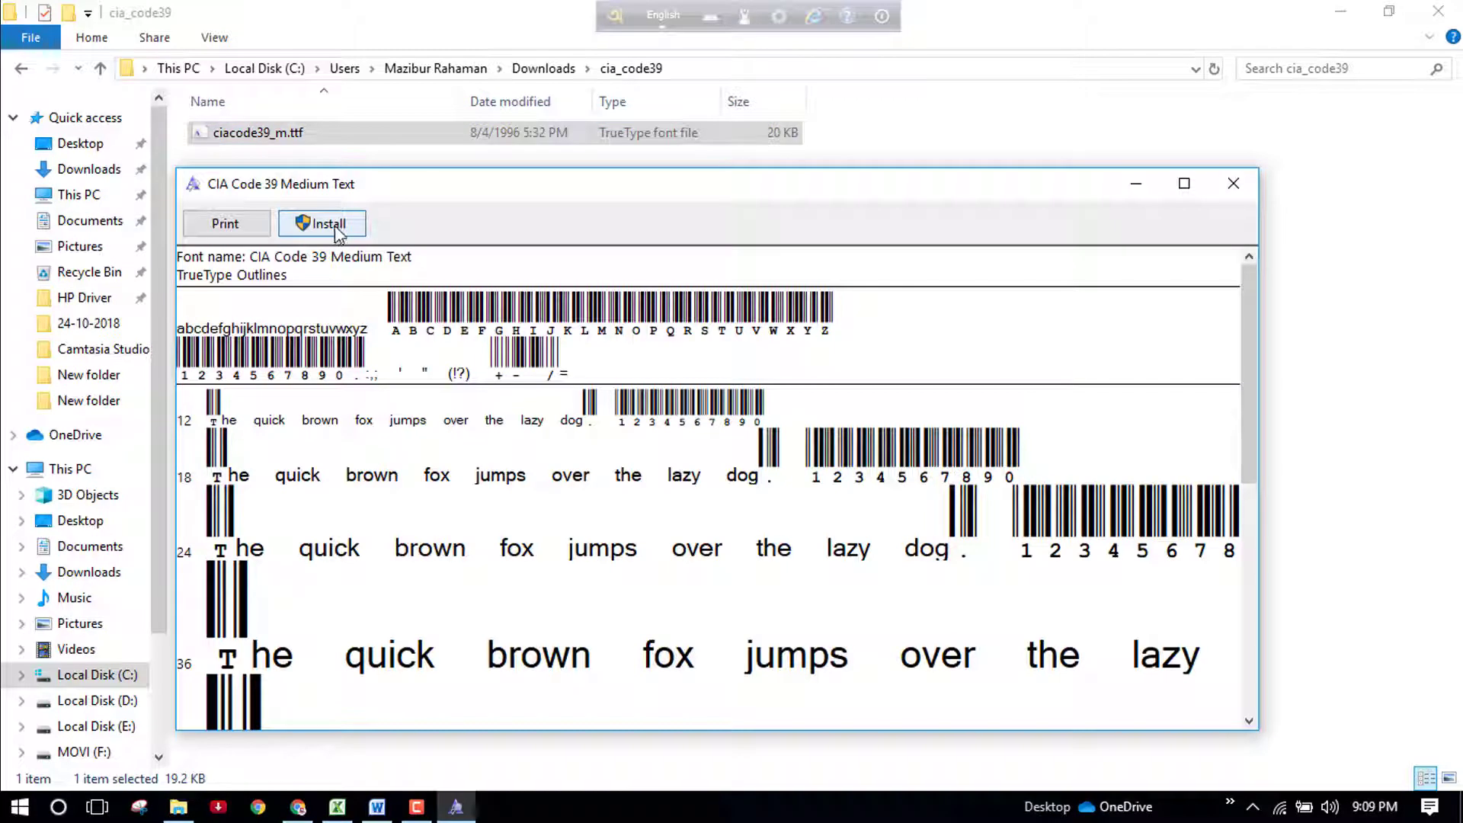
{"action": "left_click", "coordinate": [1251, 192]}
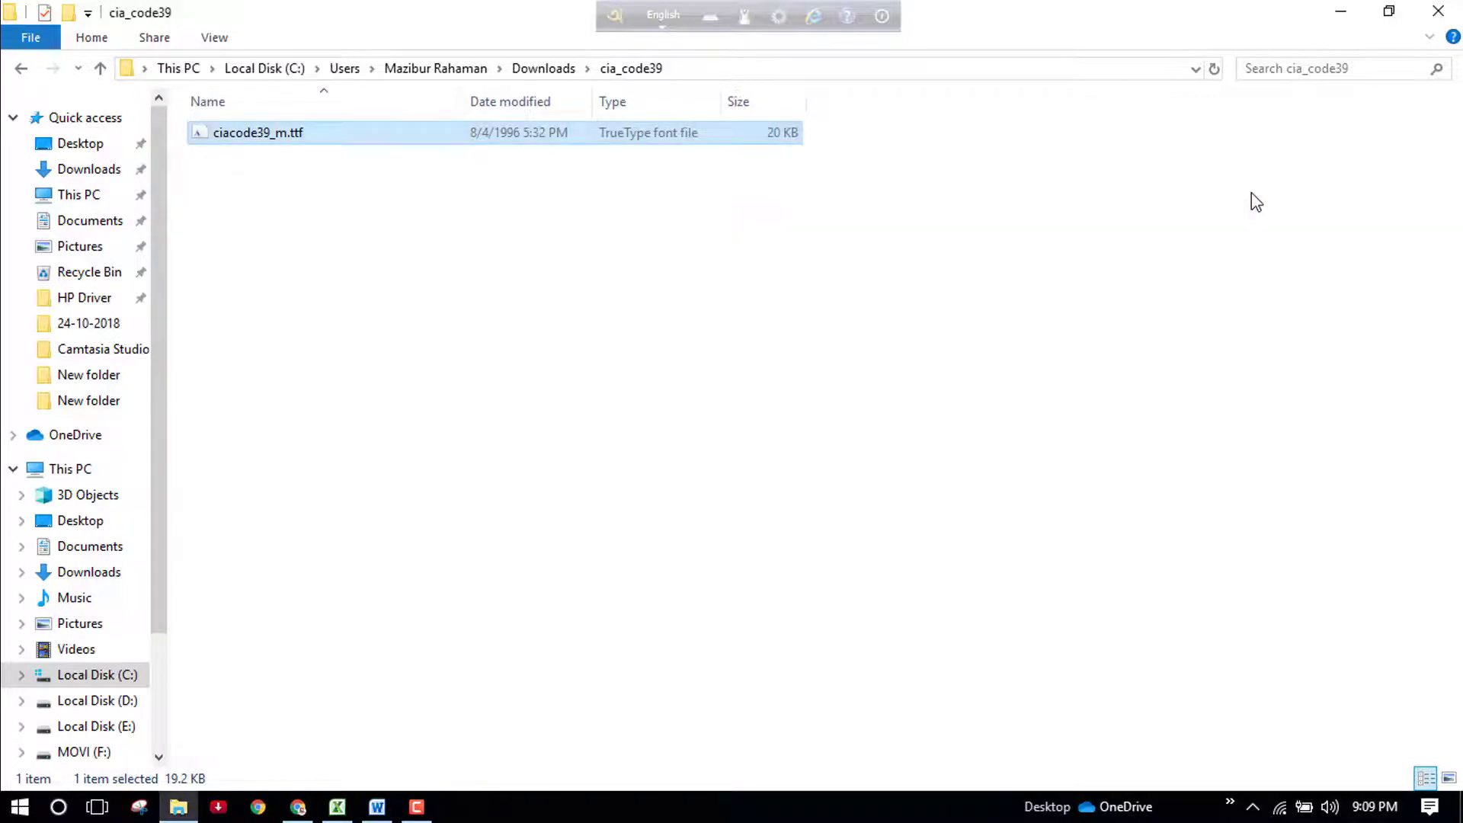
Close the font folder, bring back the Bar Code workbook and select cells B2:B8.
{"action": "left_click", "coordinate": [1439, 12]}
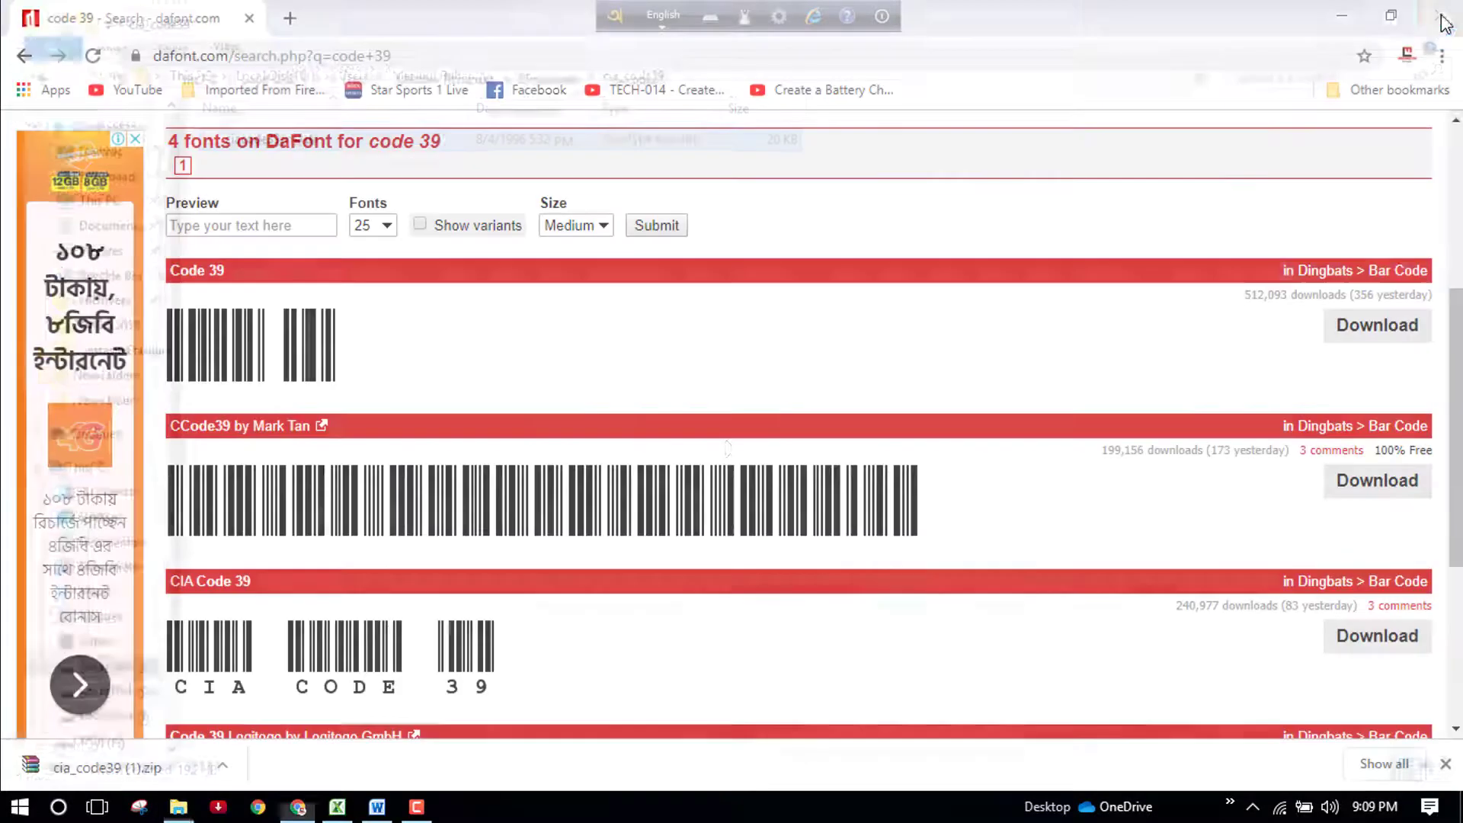
{"action": "left_click", "coordinate": [338, 807]}
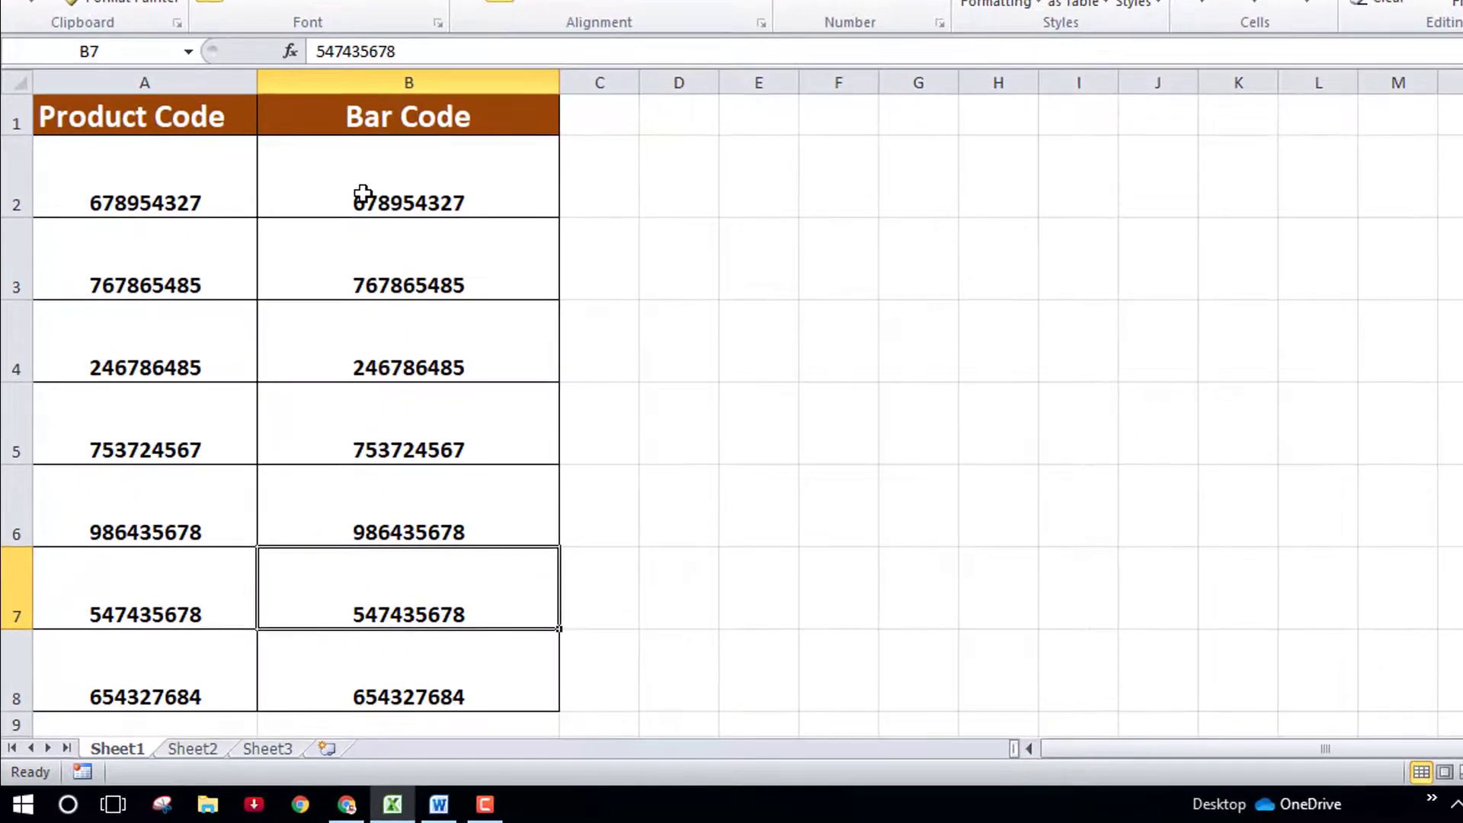
{"action": "mouse_move", "coordinate": [356, 199]}
{"action": "left_mouse_down"}
{"action": "mouse_move", "coordinate": [408, 406]}
{"action": "mouse_move", "coordinate": [419, 663]}
{"action": "left_mouse_up"}
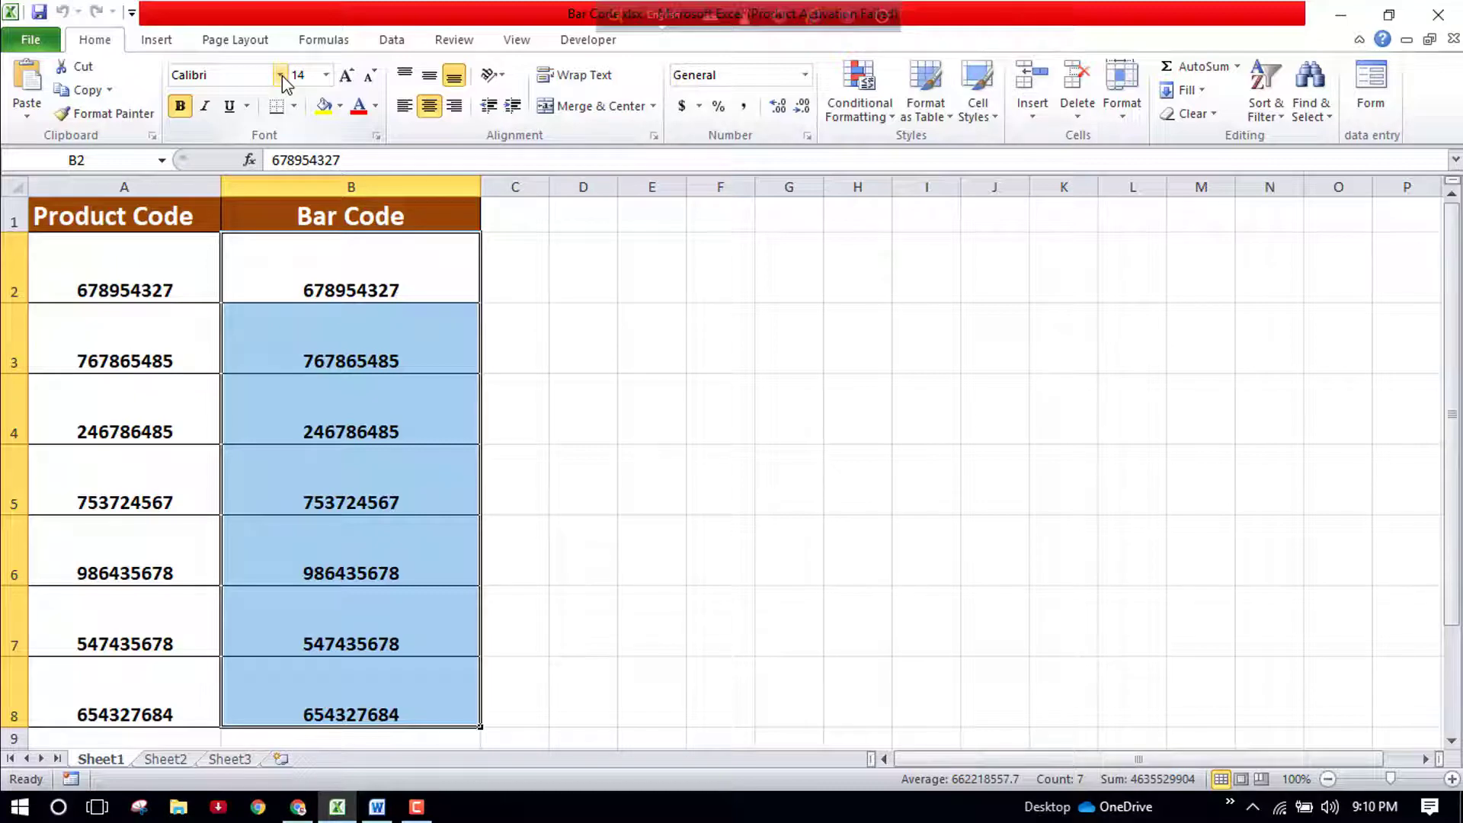
Apply the CIA Code 39 Medium font from the Home font list to B2:B8.
{"action": "left_click", "coordinate": [210, 77]}
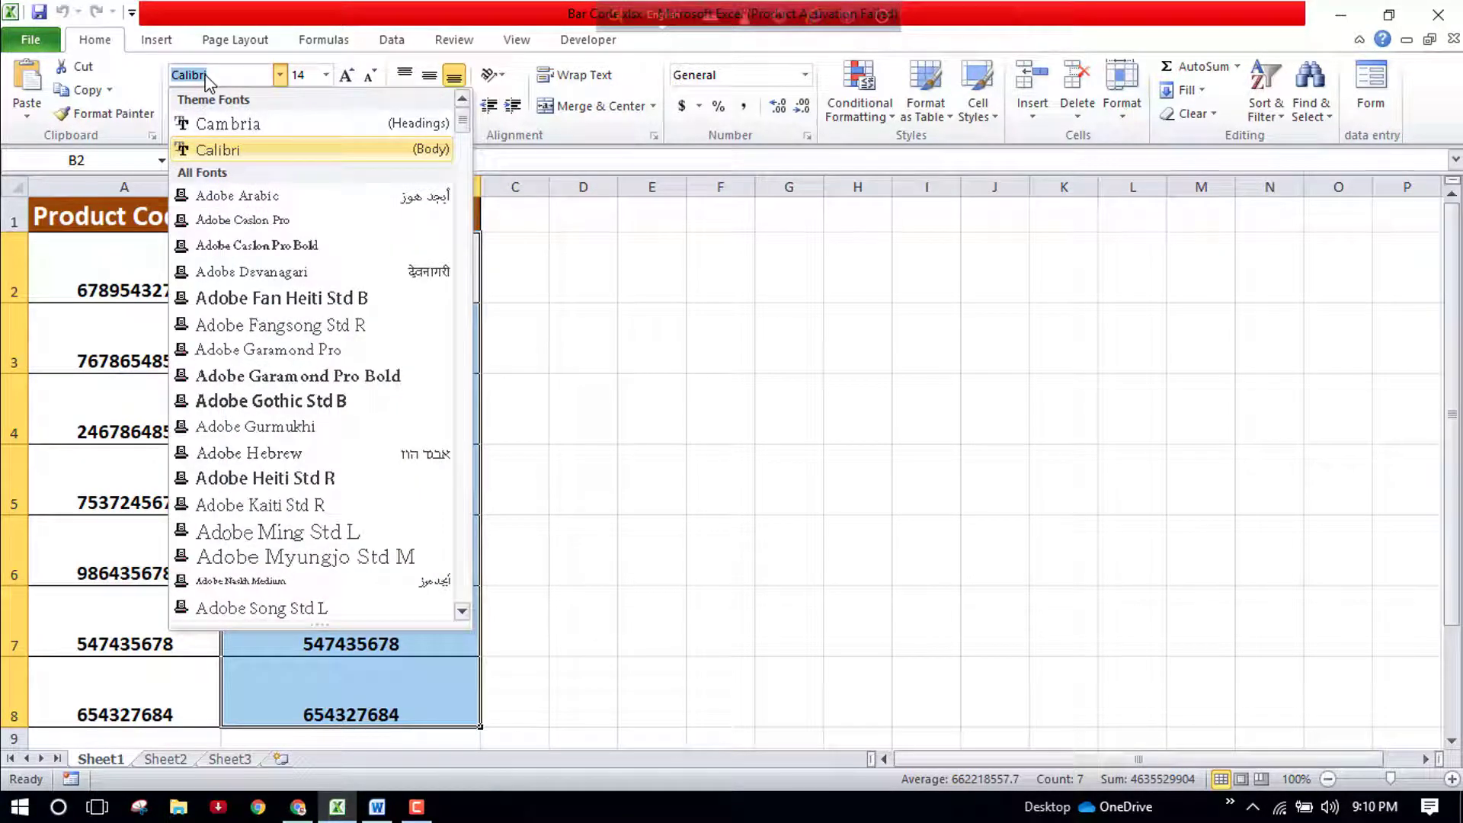
{"action": "left_click", "coordinate": [281, 76]}
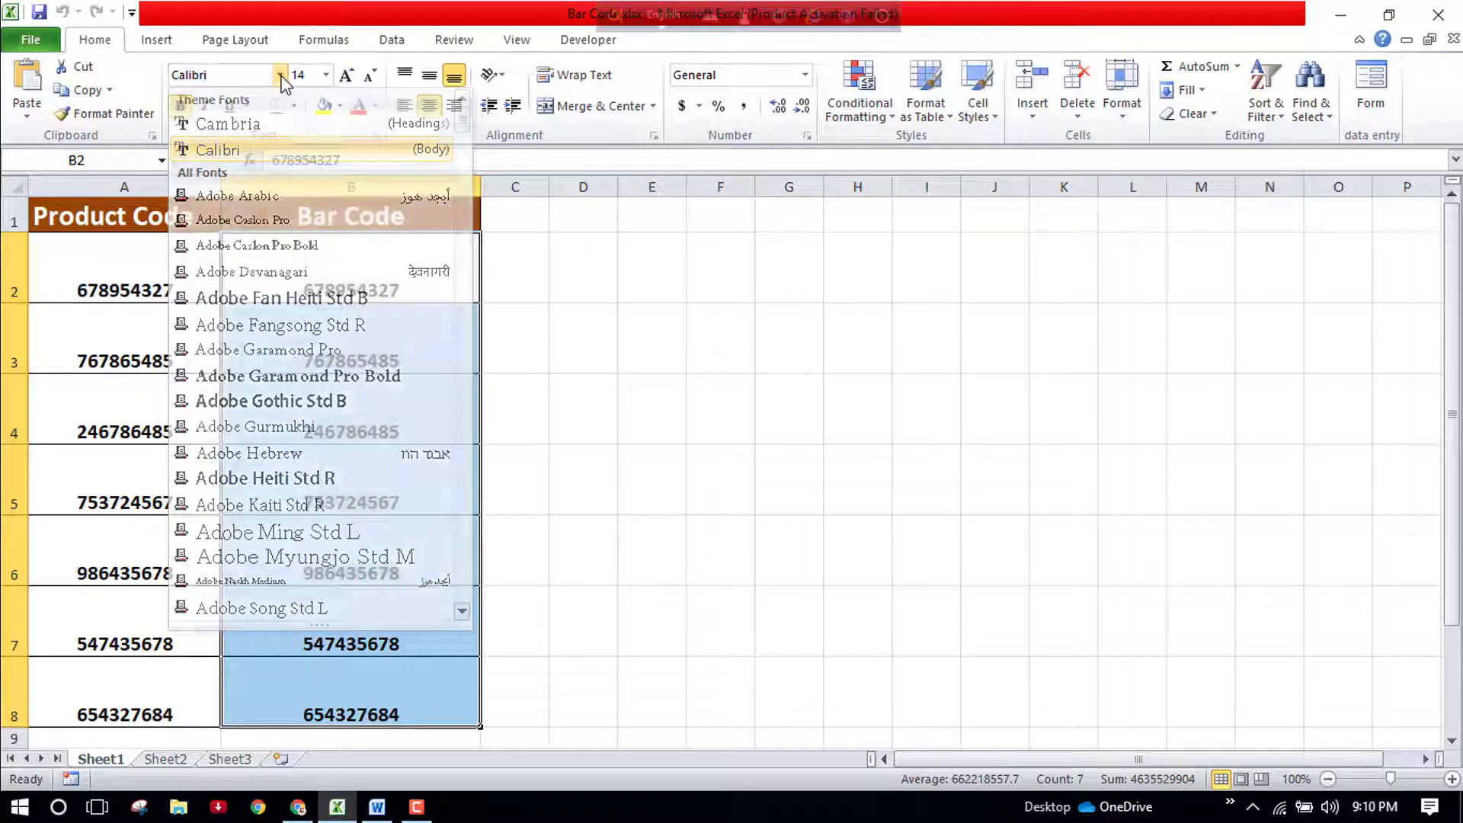
{"action": "left_click", "coordinate": [281, 76]}
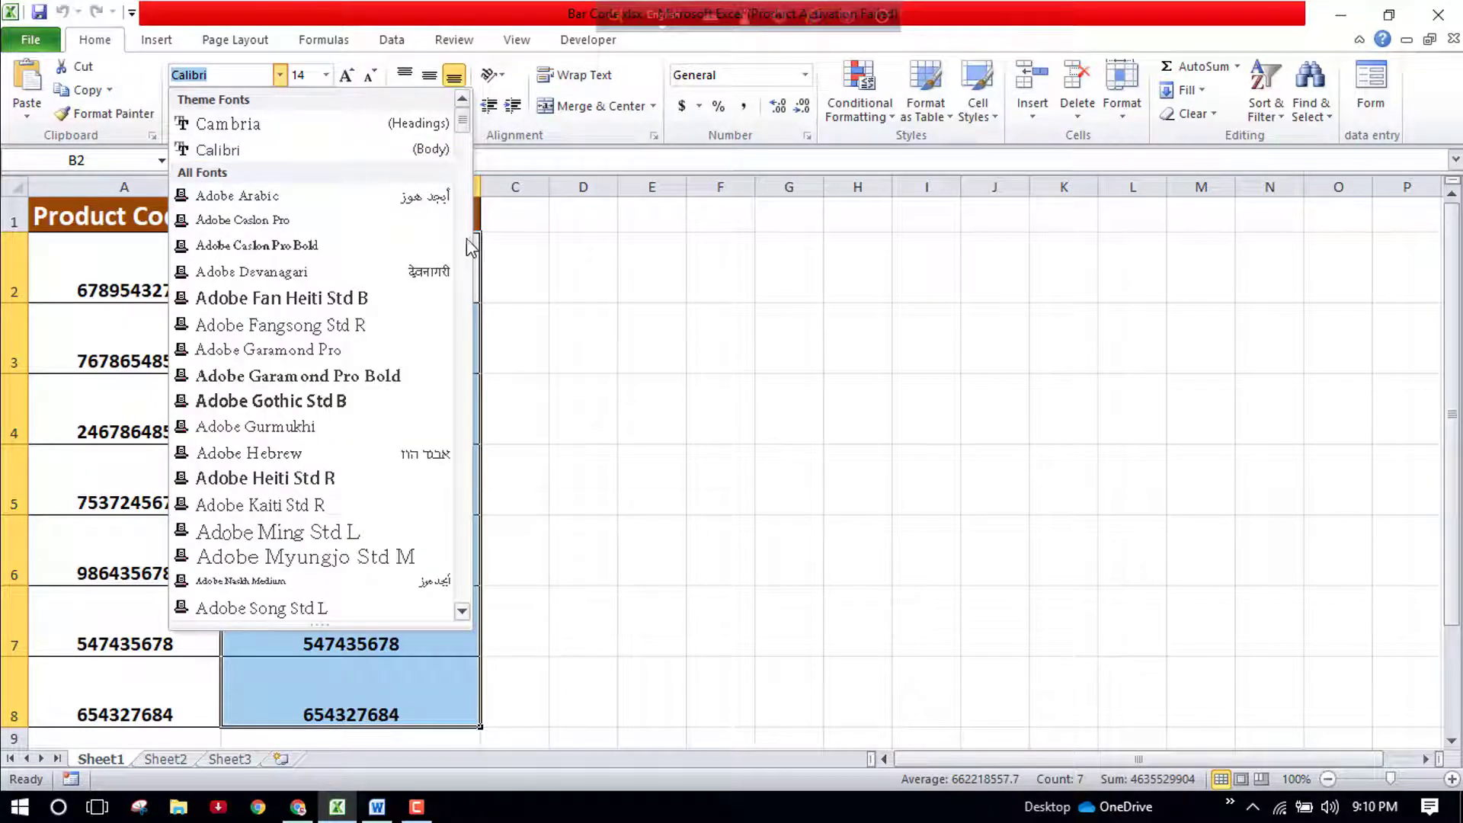
{"action": "left_click", "coordinate": [463, 611]}
{"action": "left_click_drag", "start_coordinate": [465, 613], "coordinate": [463, 614]}
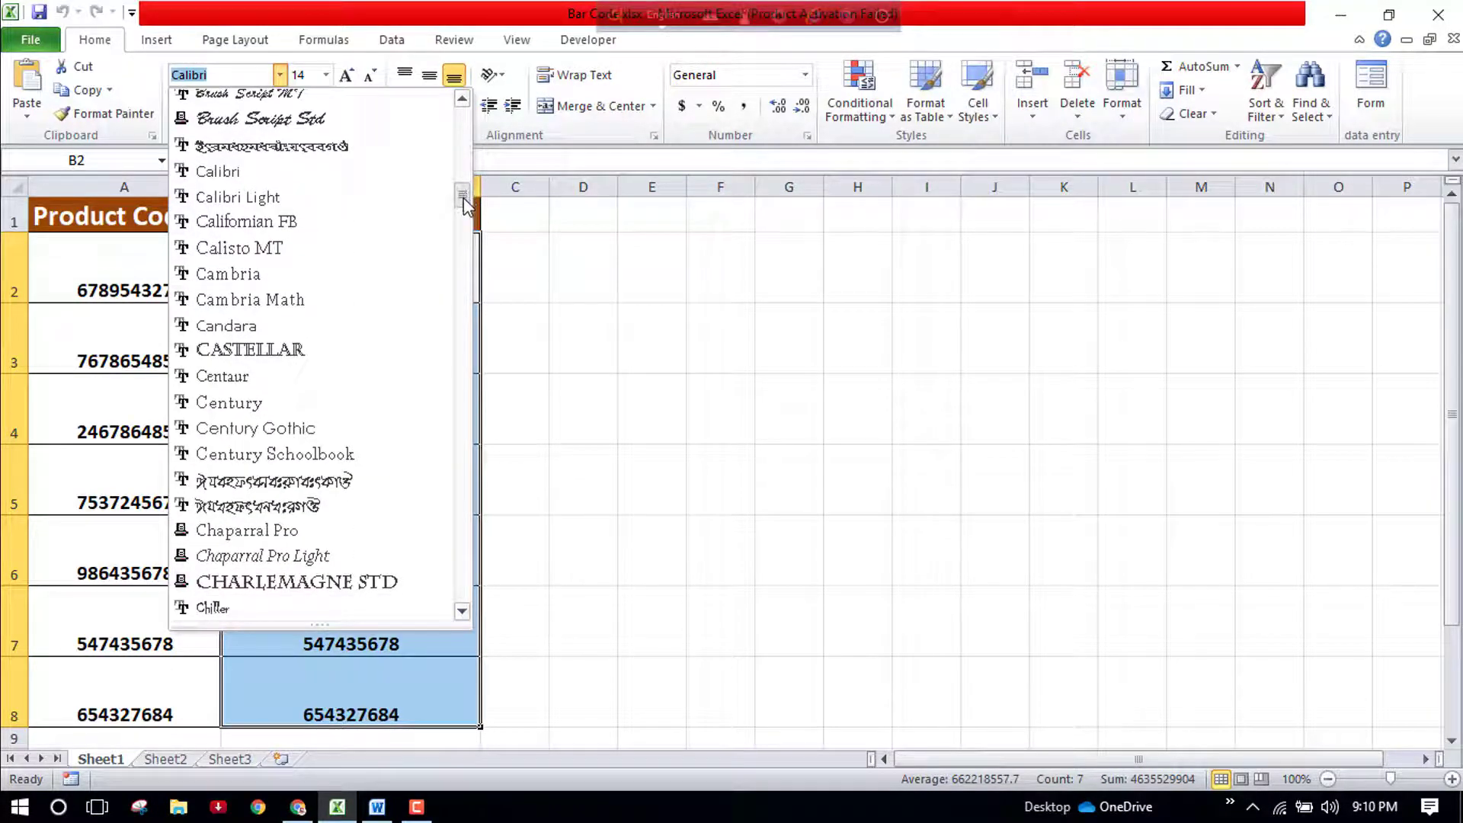
{"action": "left_click_drag", "start_coordinate": [464, 195], "coordinate": [464, 207]}
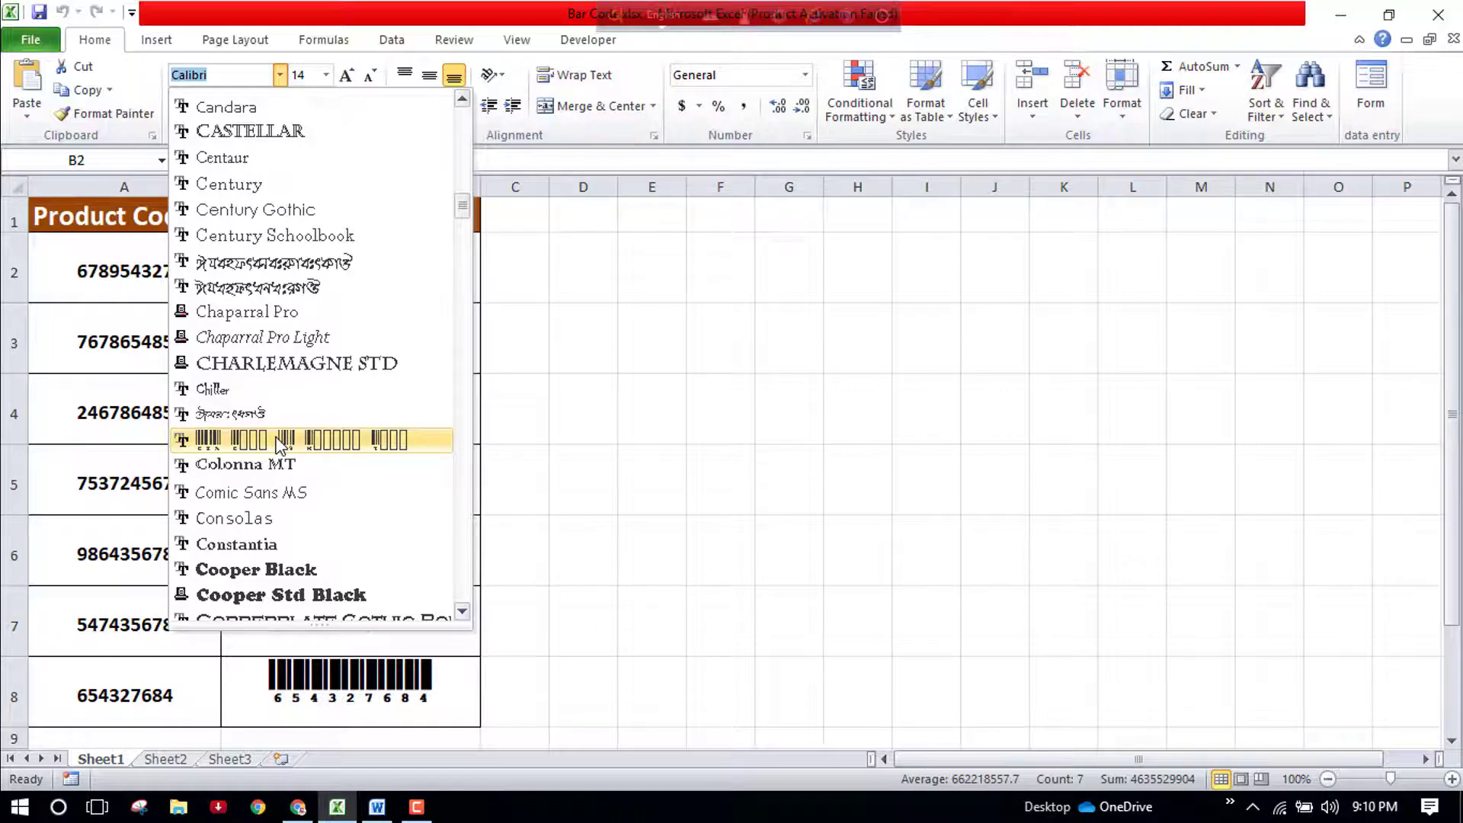
{"action": "left_click", "coordinate": [280, 442]}
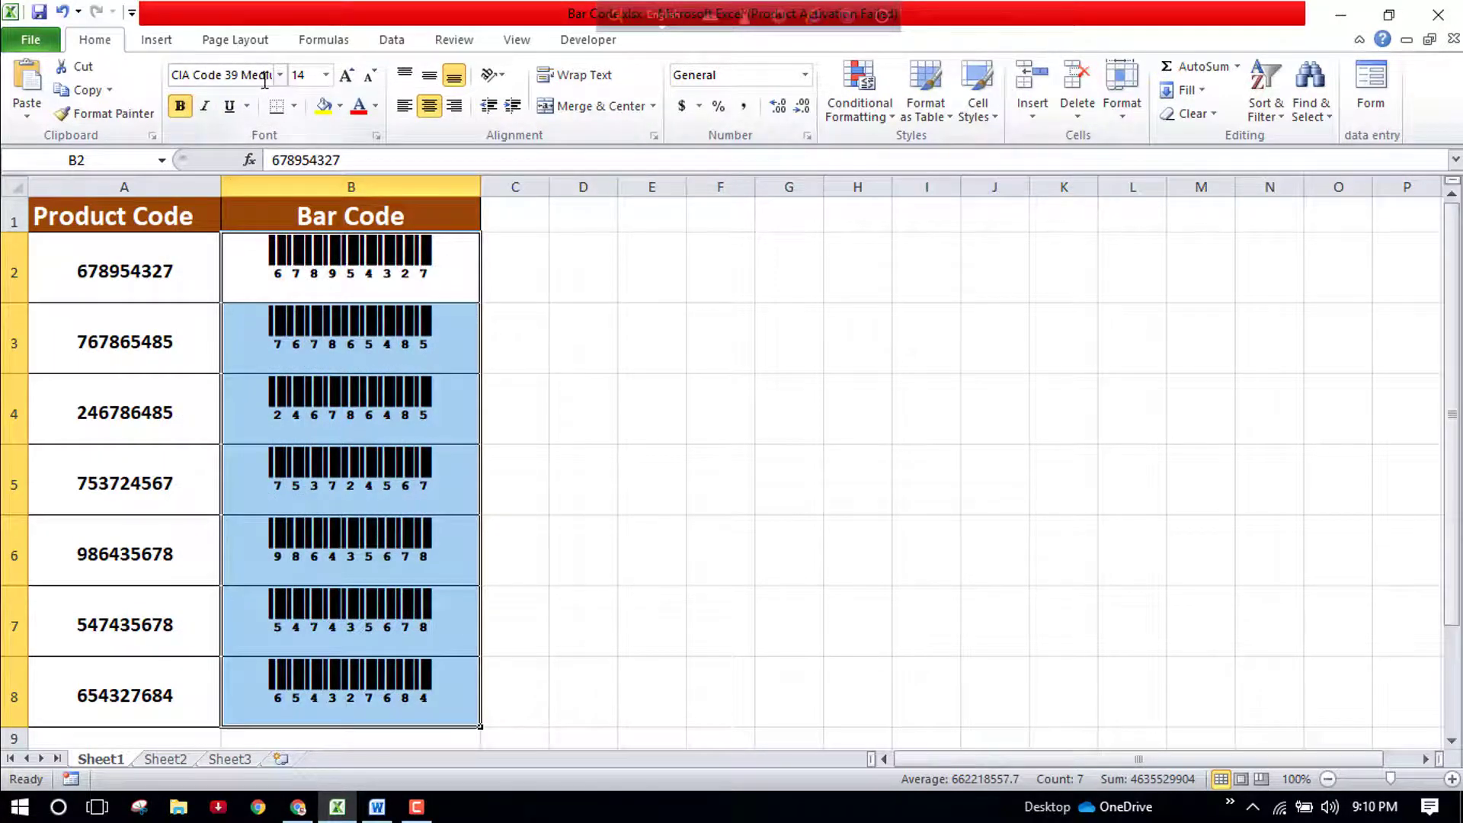
{"action": "left_click", "coordinate": [366, 419]}
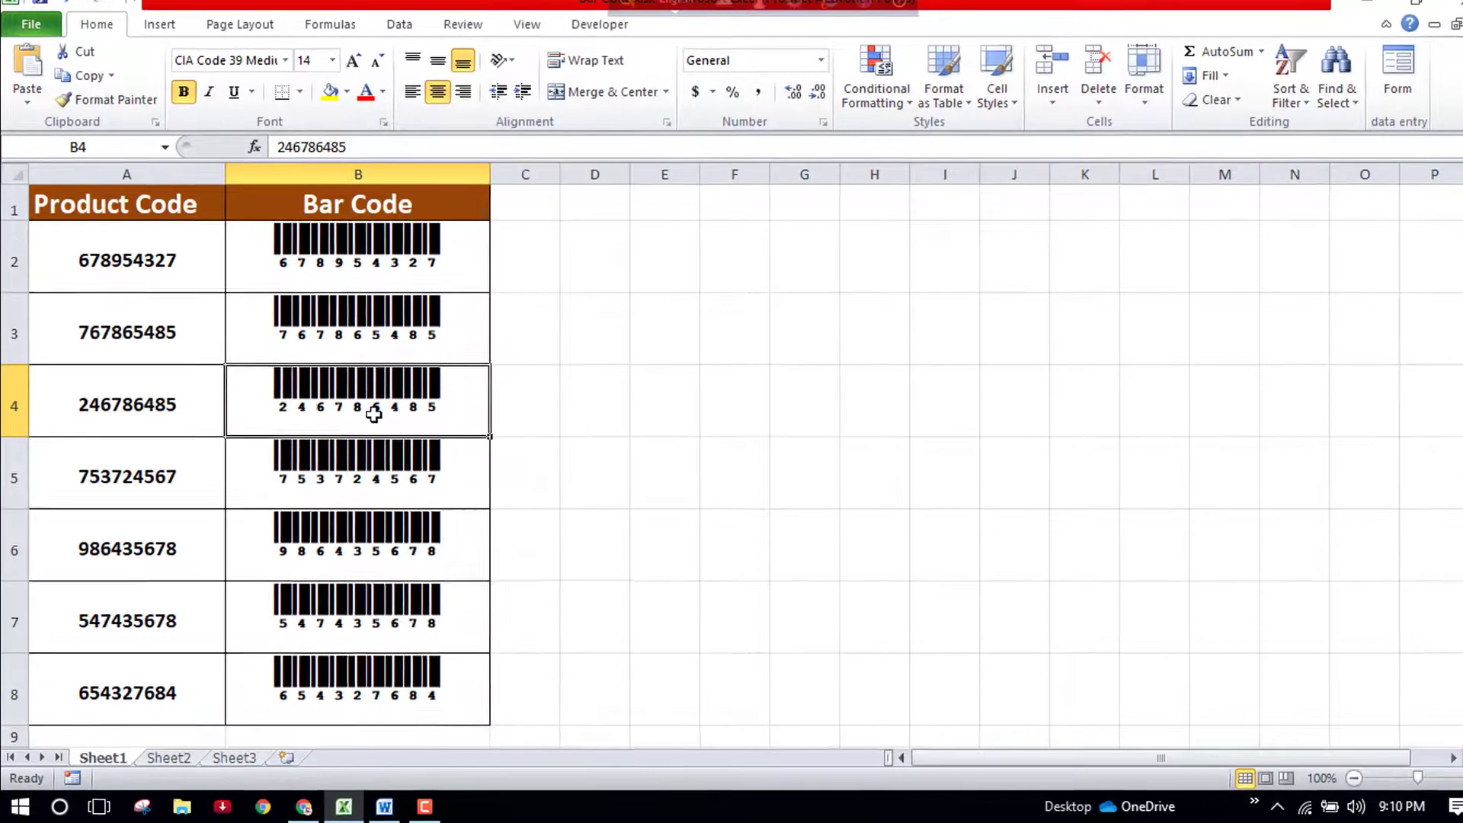